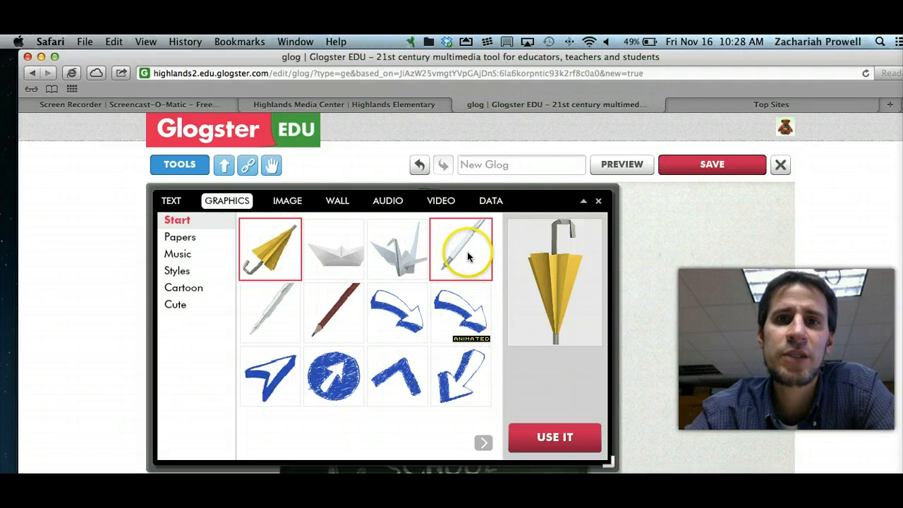
Look up images for "despereaux" from Google in the image library
click(279, 204)
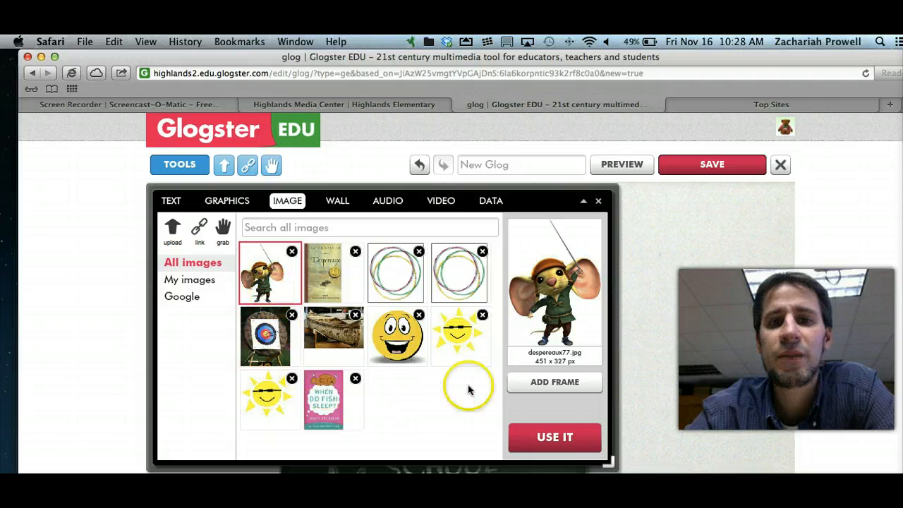
click(184, 281)
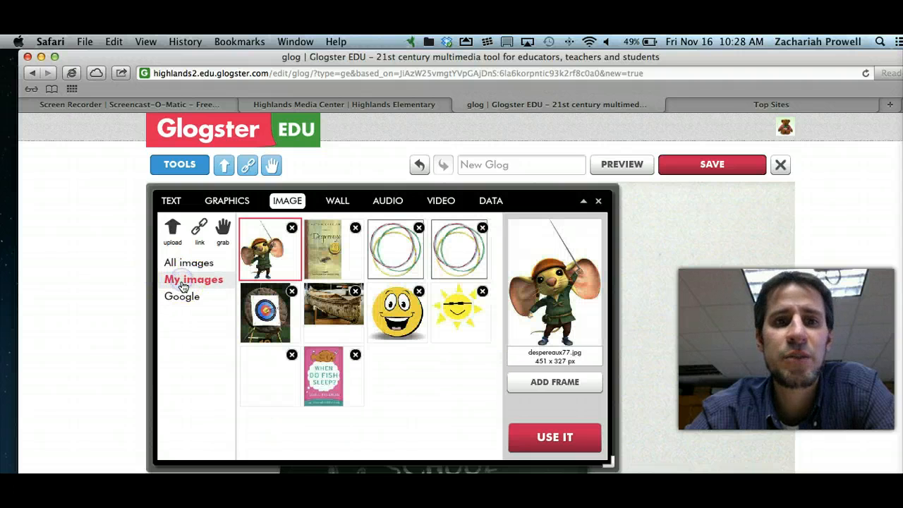
click(181, 295)
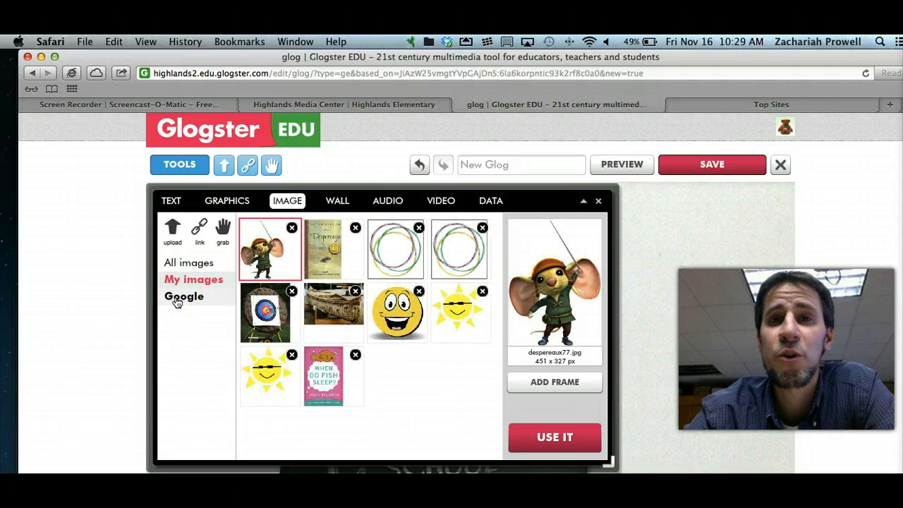
click(176, 299)
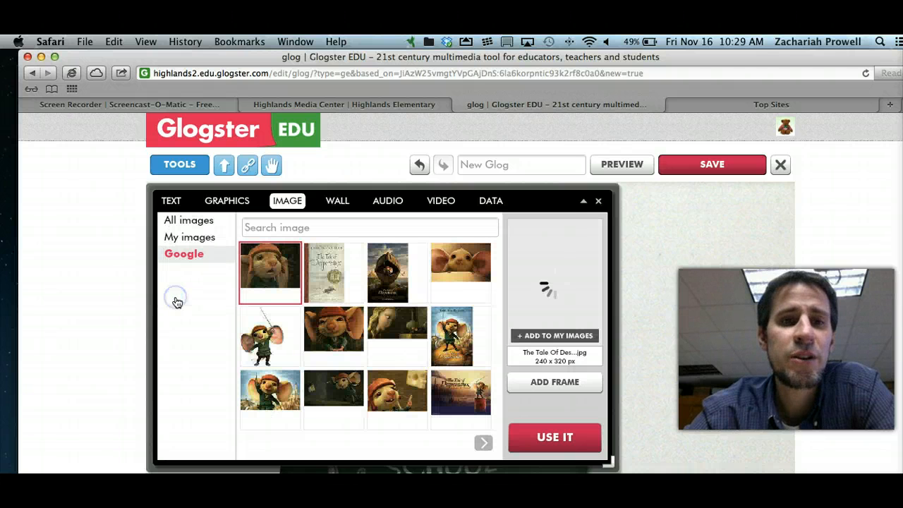
click(262, 227)
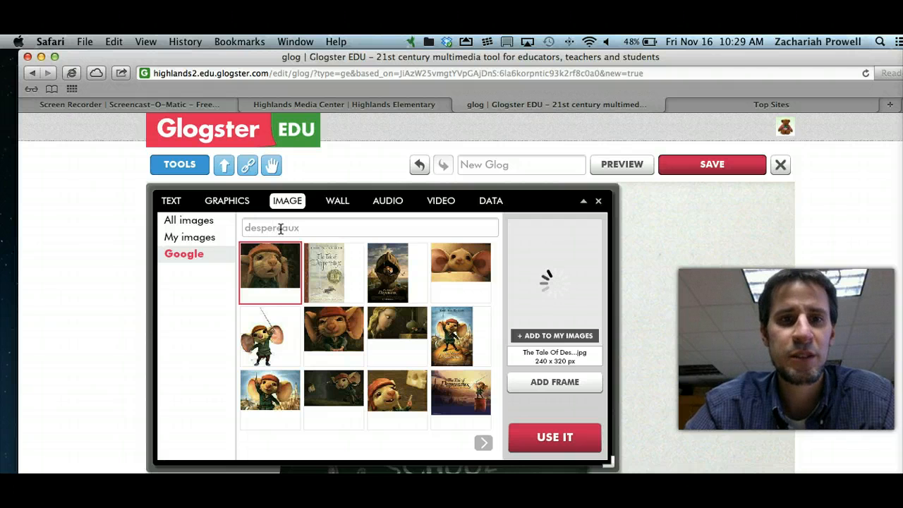
click(387, 342)
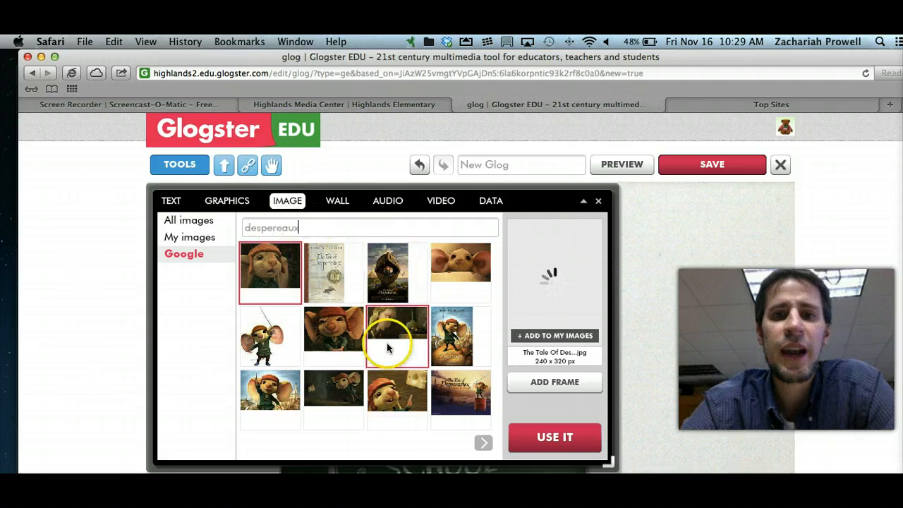
Page through the despereaux results and add the picture of the mouse facing the rat at the table, unframed, to the glog
scroll(386, 343, down, 2)
scroll(386, 342, up, 1)
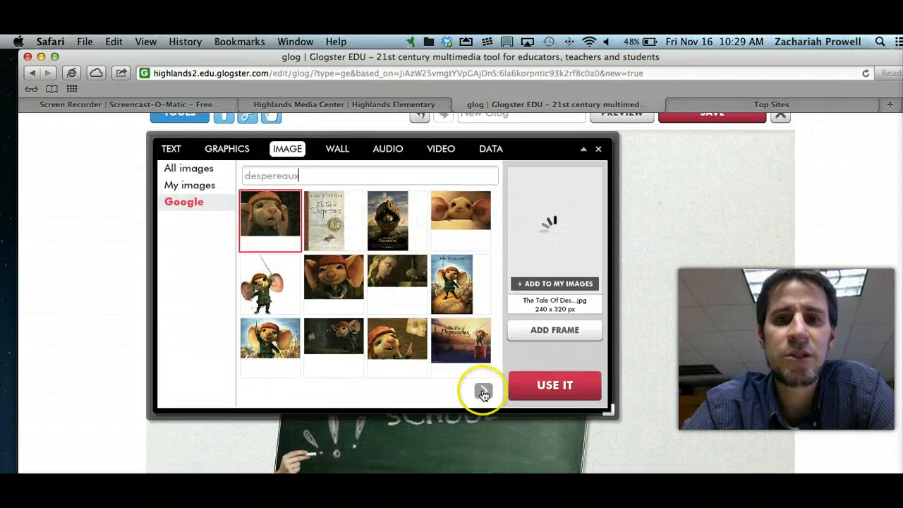
click(446, 361)
click(483, 390)
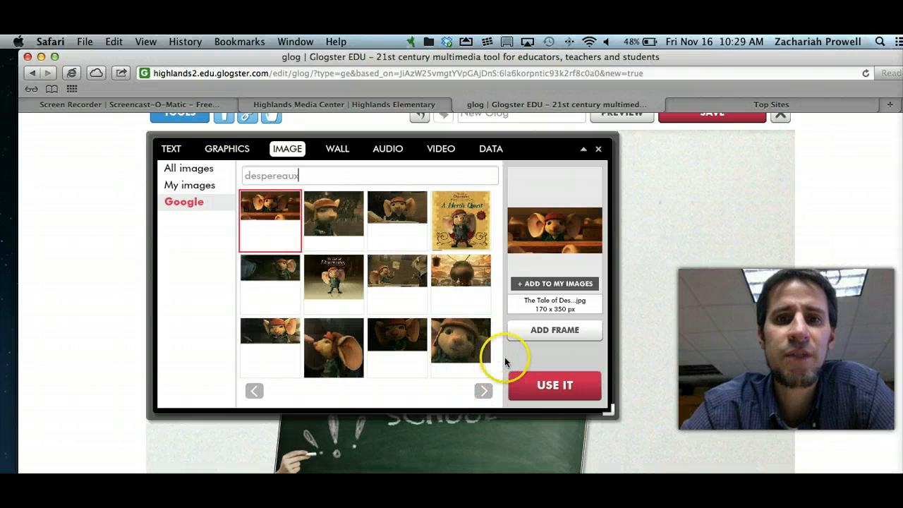
click(396, 280)
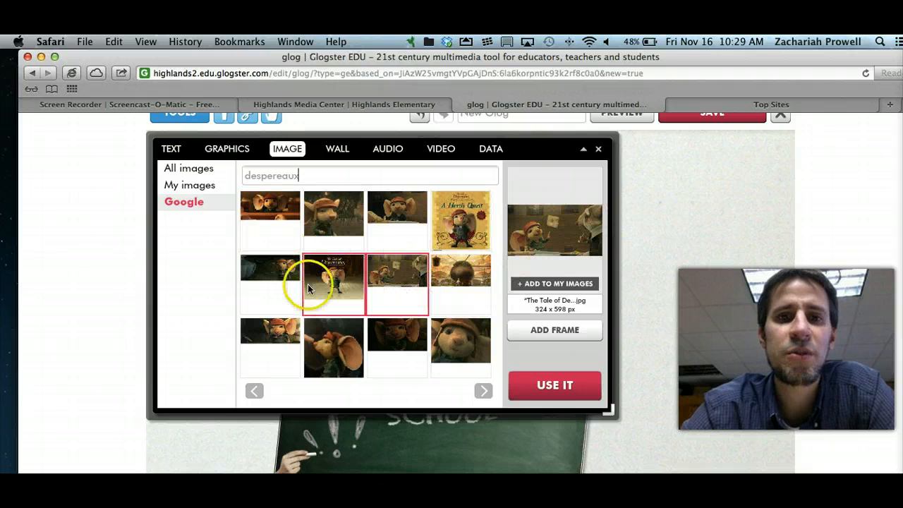
click(483, 392)
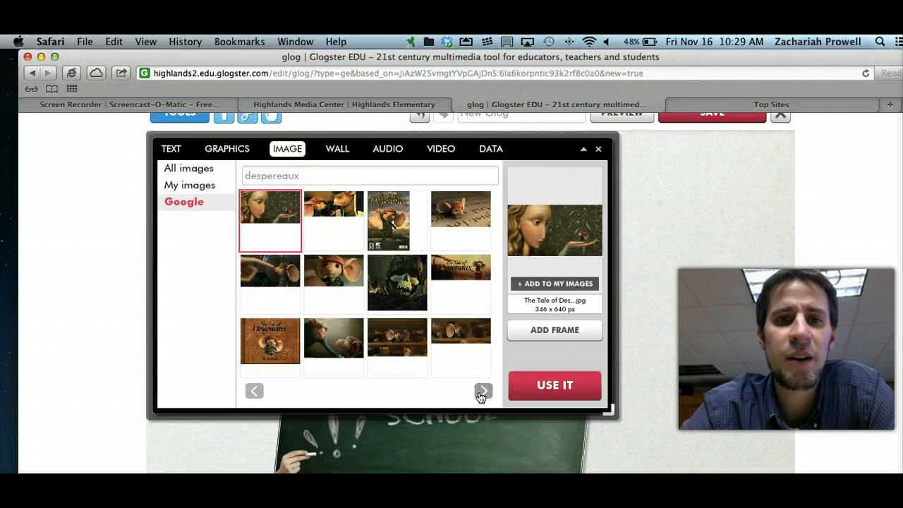
click(255, 393)
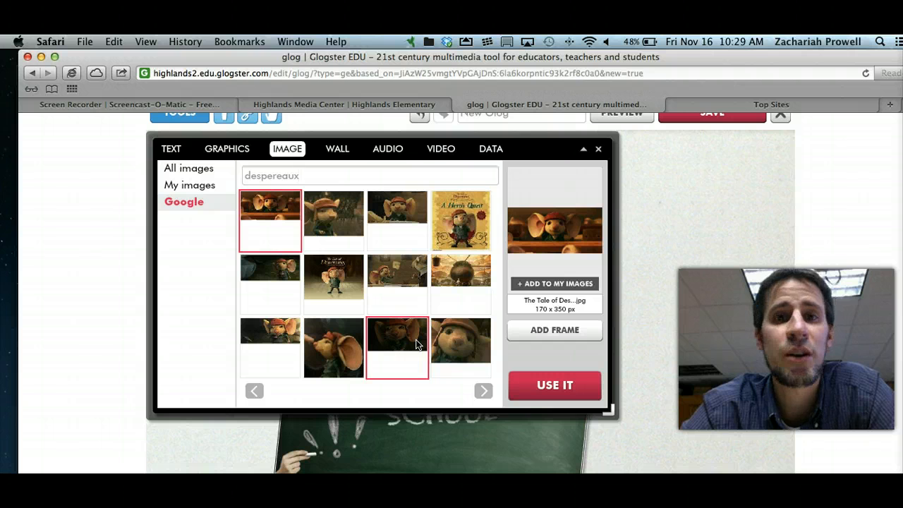
click(389, 282)
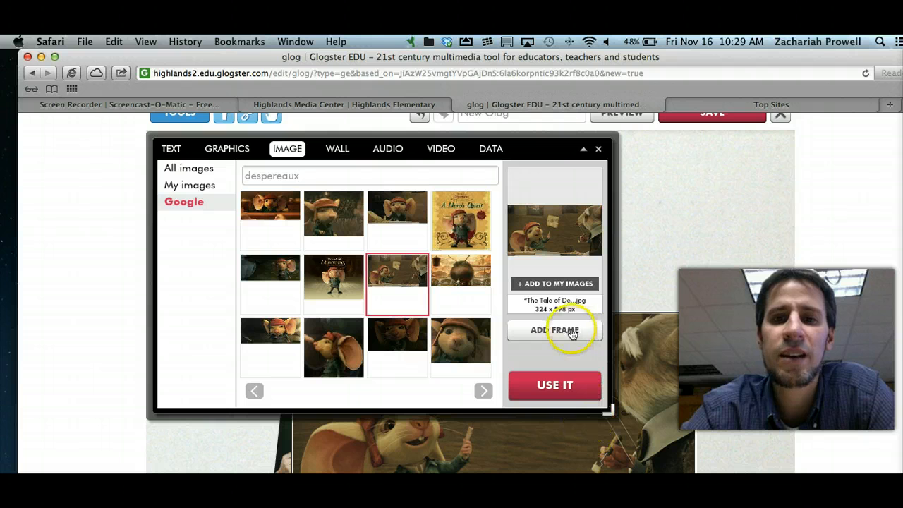
Move the tool window clear of the unframed mouse and rat picture, and delete that picture from the glog
drag(639, 425, 640, 297)
drag(362, 153, 362, 401)
click(513, 302)
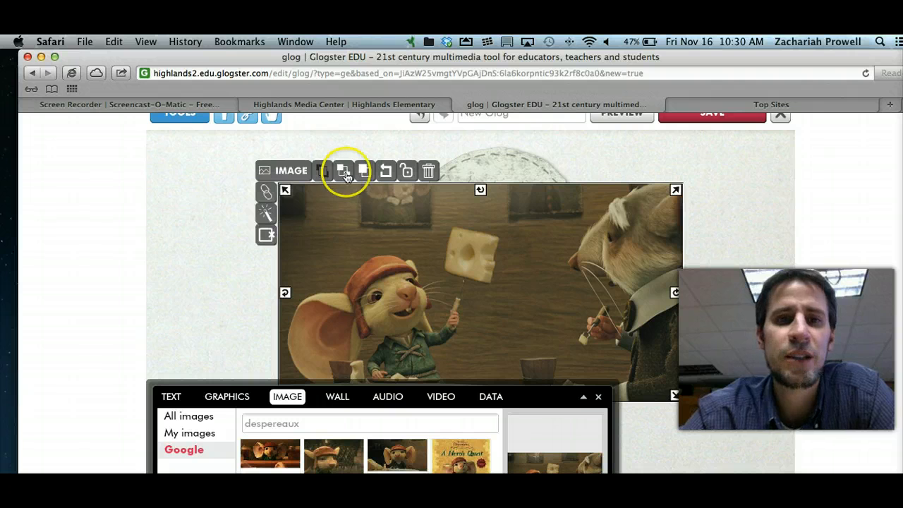
click(427, 172)
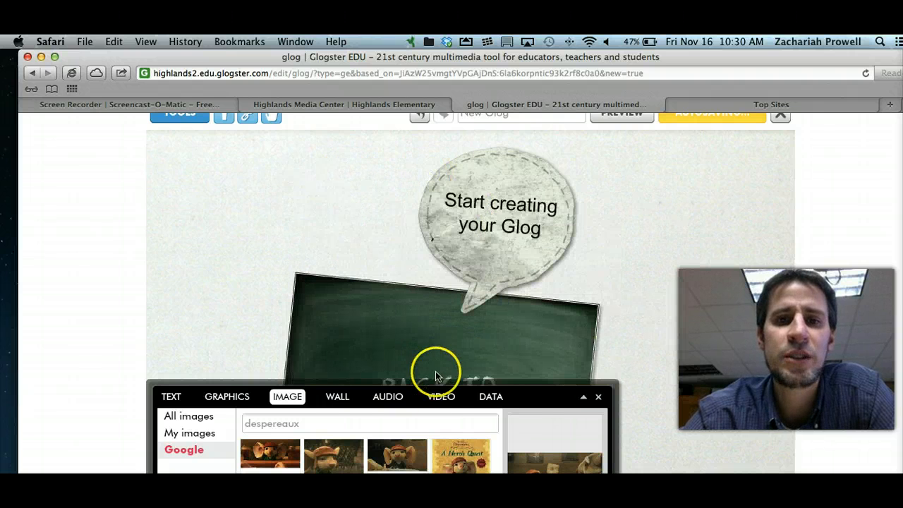
Add the mouse and rat picture to the glog with the worn brown "SAMPLE" frame from the Papers category
drag(530, 397, 552, 184)
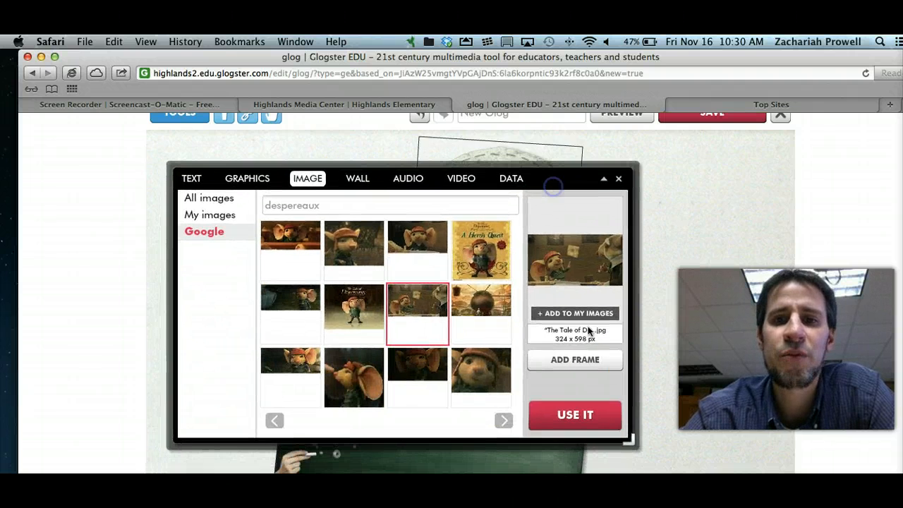
click(596, 362)
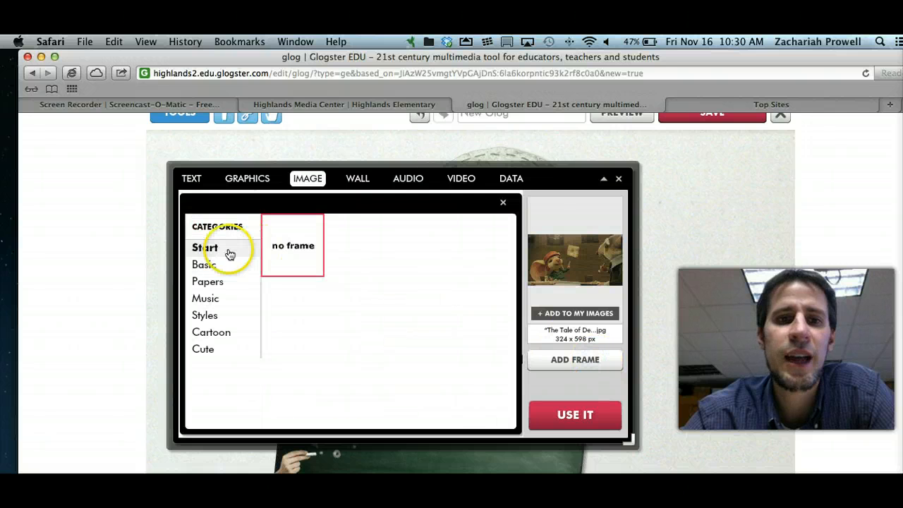
click(210, 283)
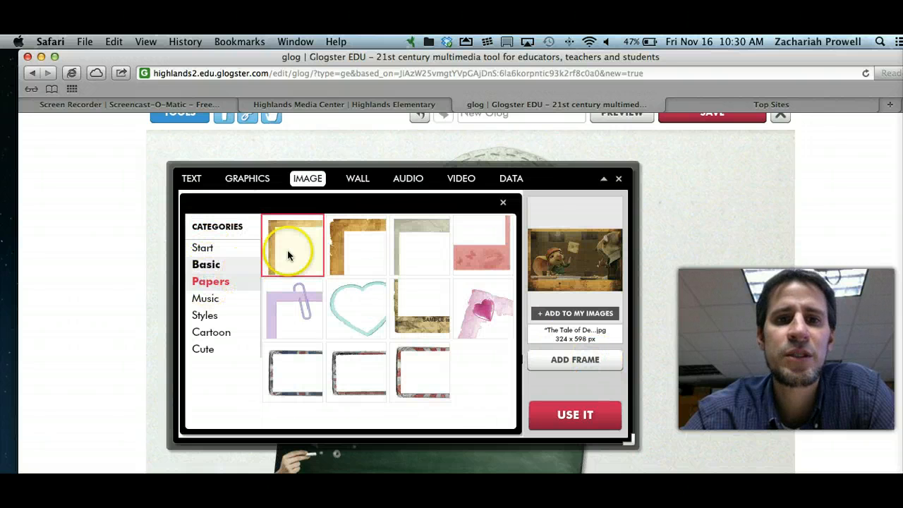
click(421, 322)
click(415, 368)
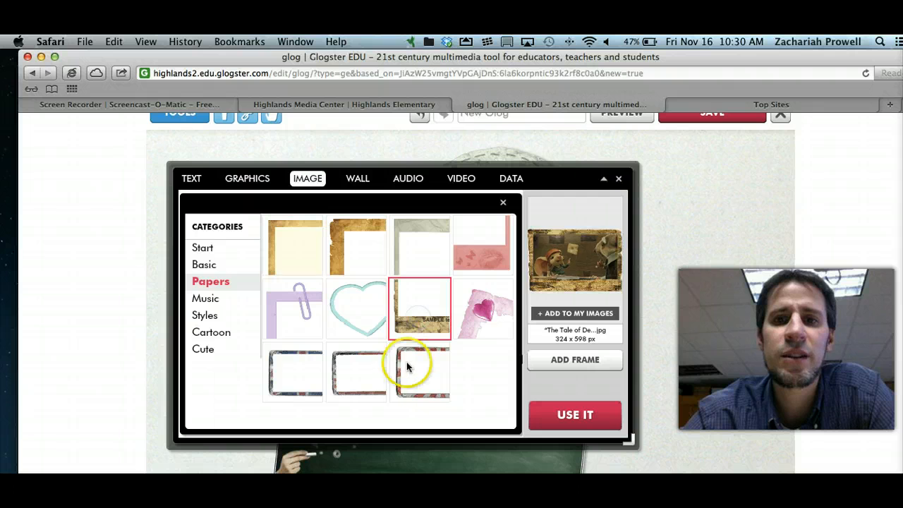
click(407, 309)
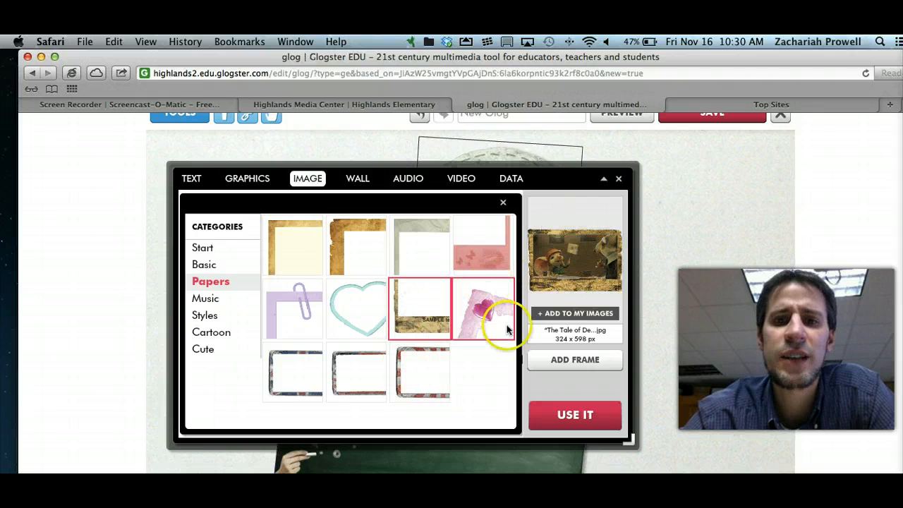
click(582, 415)
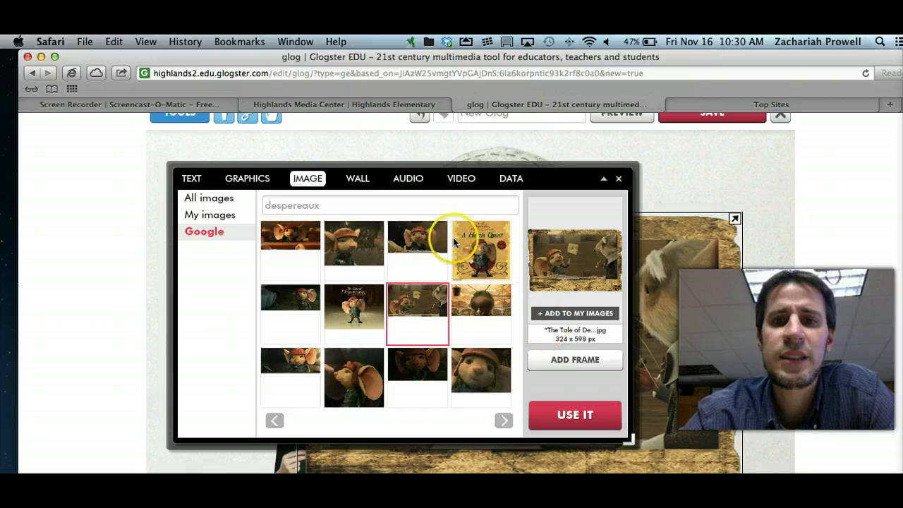
Reset the frame choice to "no frame" in the Basic category and return to the image library
click(558, 362)
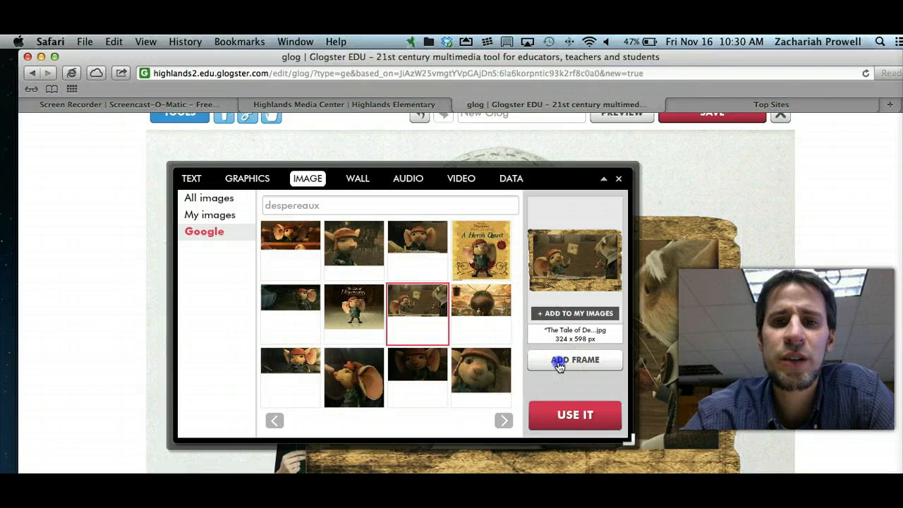
click(204, 247)
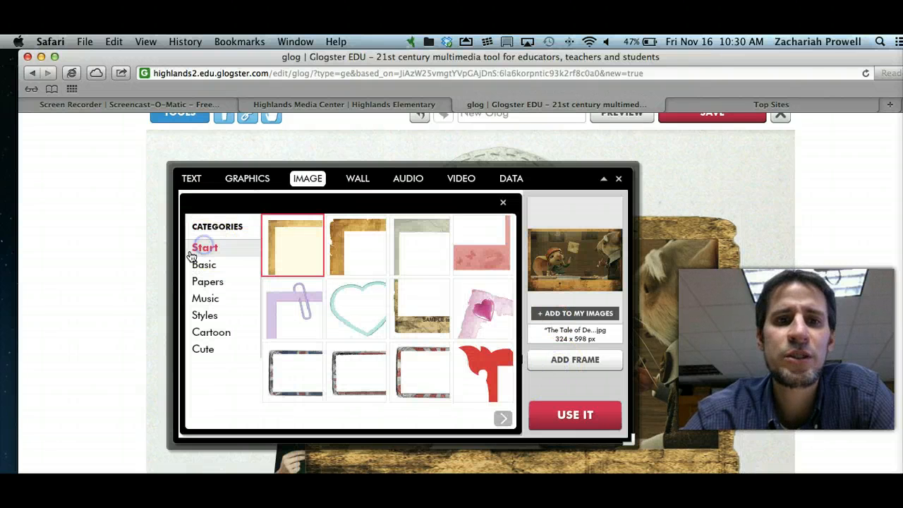
click(204, 264)
click(291, 246)
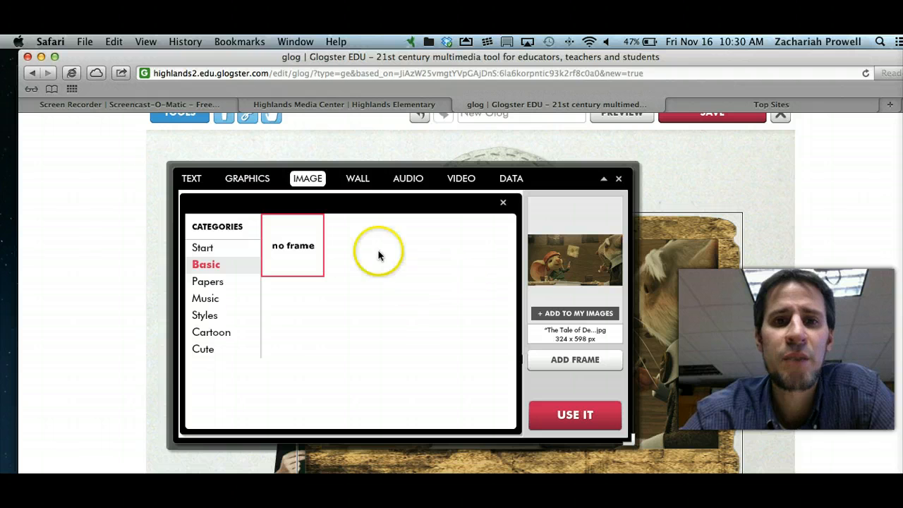
click(244, 181)
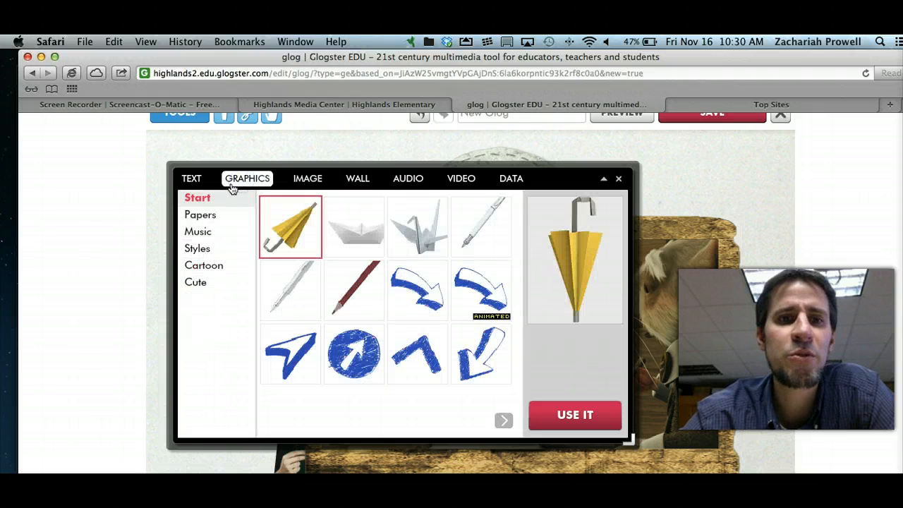
click(308, 179)
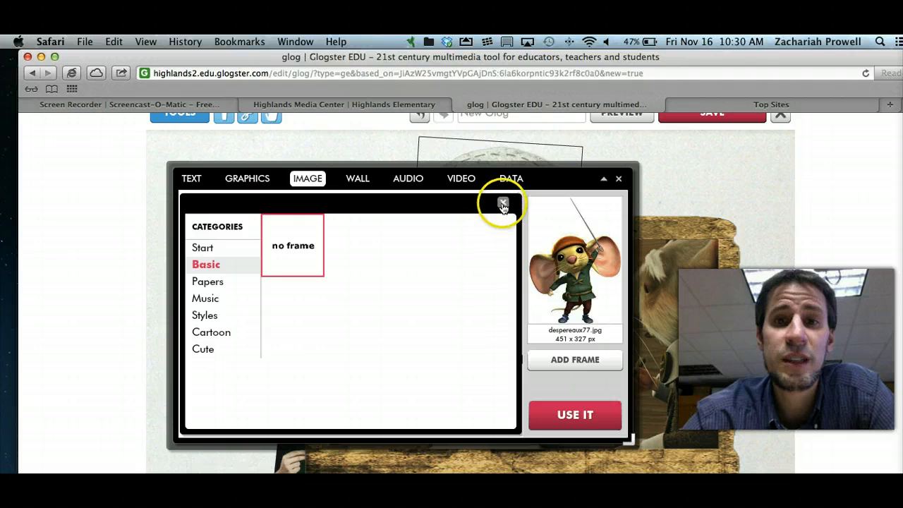
click(502, 204)
Add the Google close-up of the big-eared baby mouse without a frame, and place it in the upper left of the glog
click(203, 274)
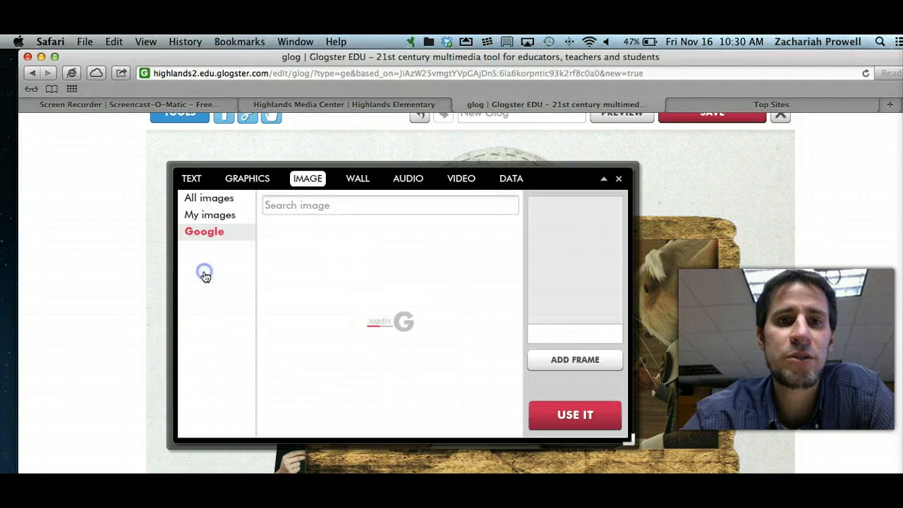
click(317, 225)
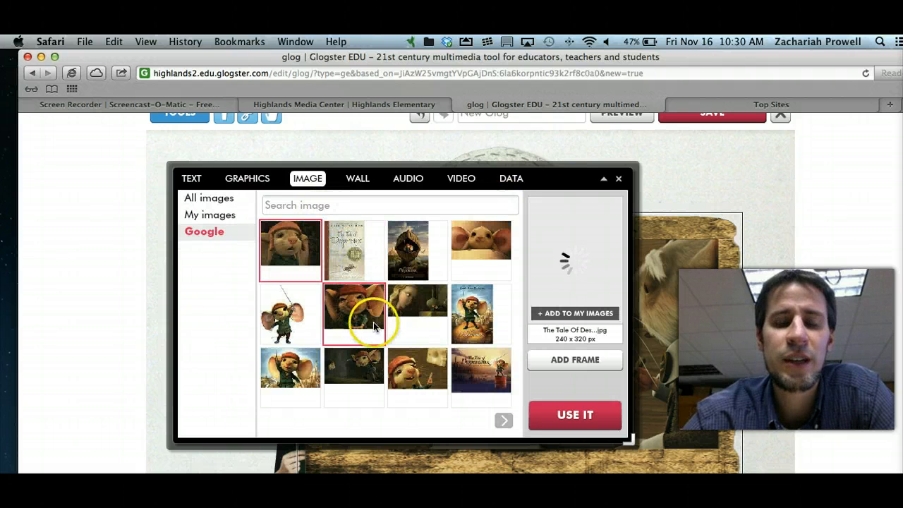
click(476, 241)
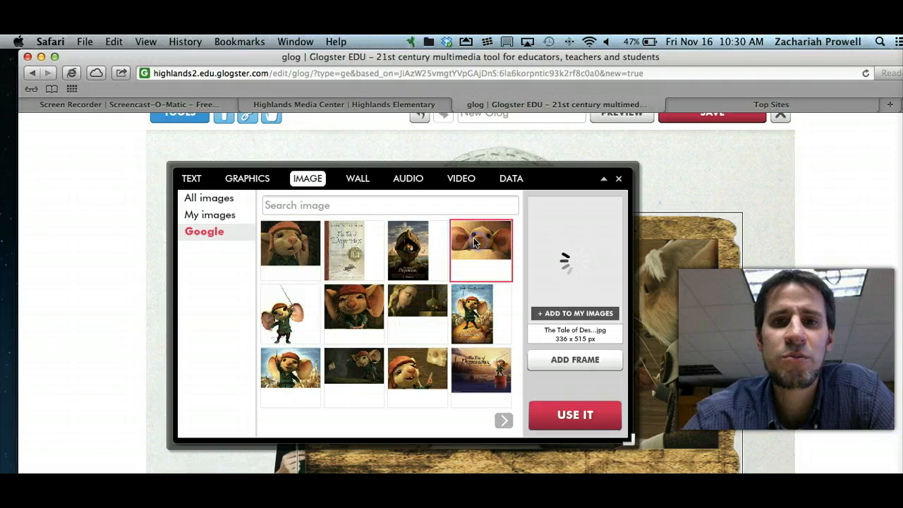
click(466, 244)
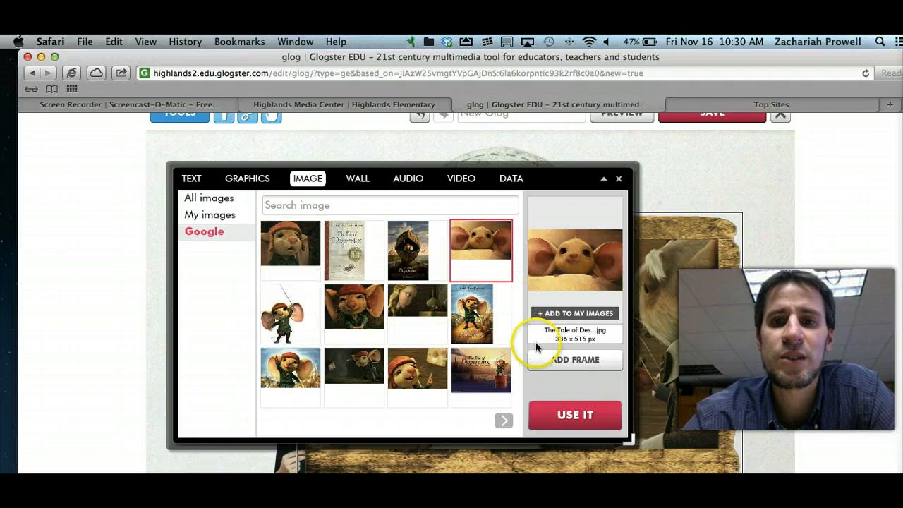
click(569, 417)
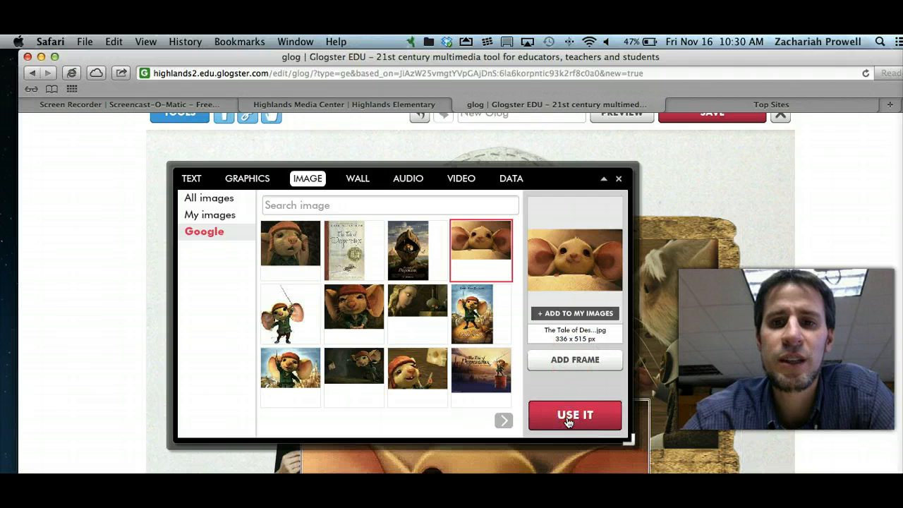
click(618, 181)
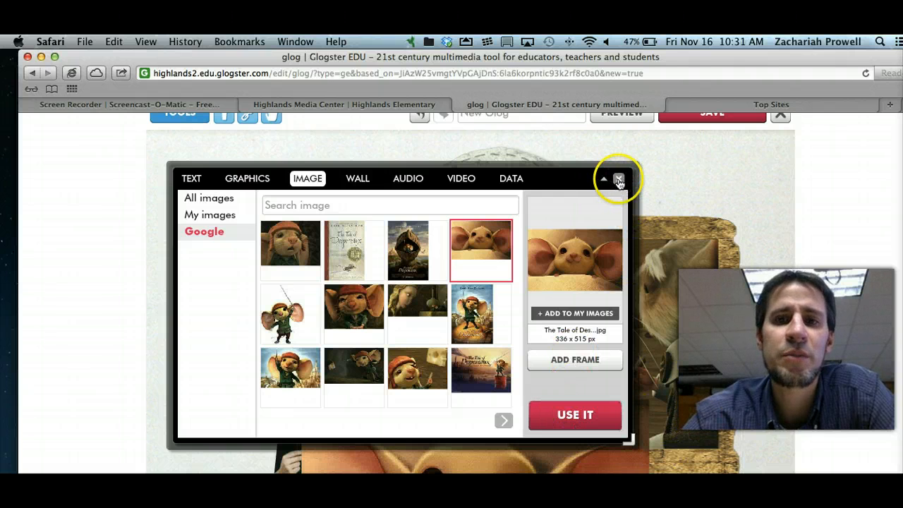
drag(516, 434, 389, 258)
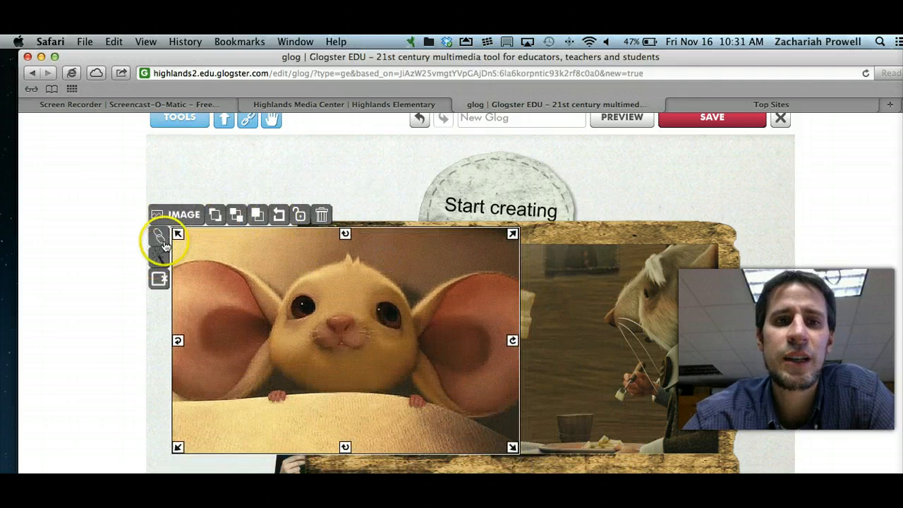
Move the framed mouse and rat picture down and right beside the close-up, and try changing its stacking order
click(585, 312)
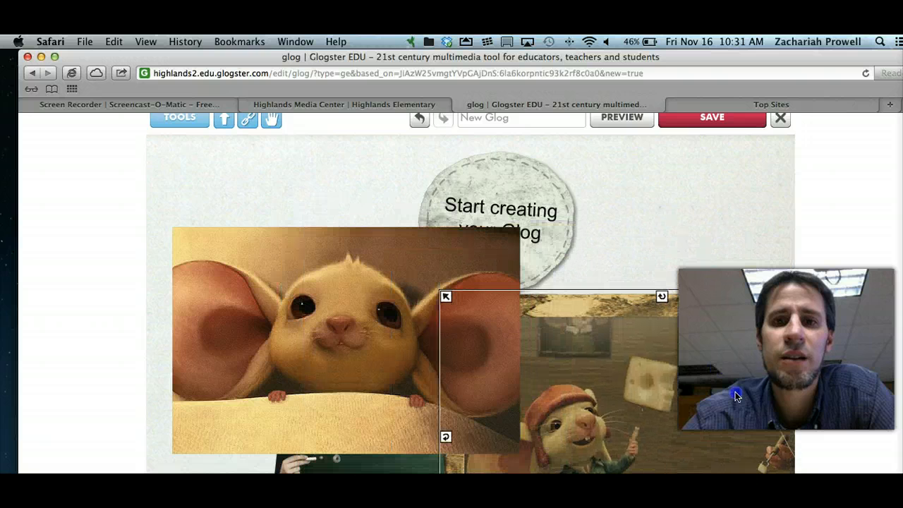
drag(735, 391, 734, 391)
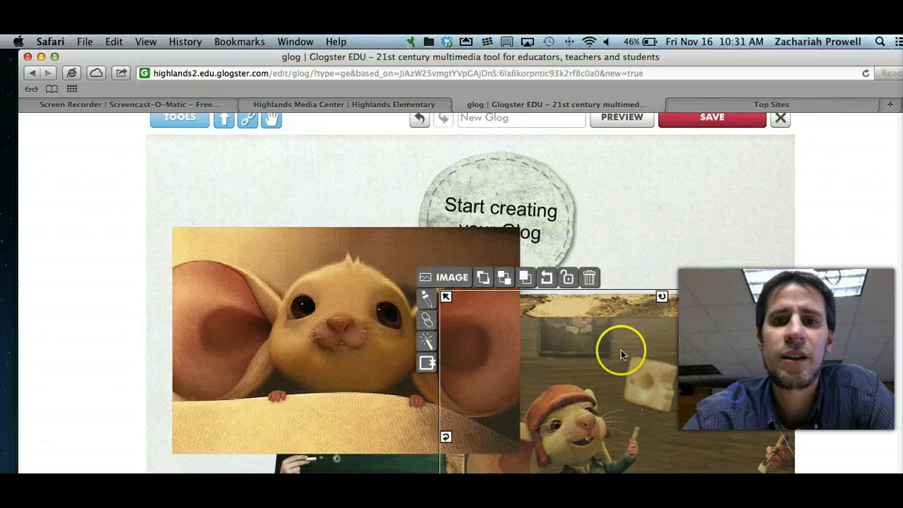
click(484, 281)
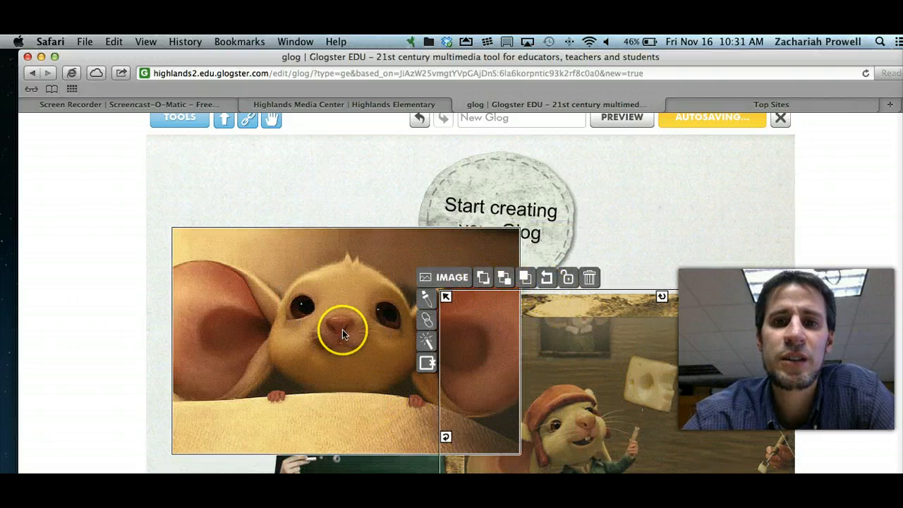
Bring the framed mouse and rat picture to the front, and send it behind the baby mouse close-up and the school chalkboard image
click(485, 282)
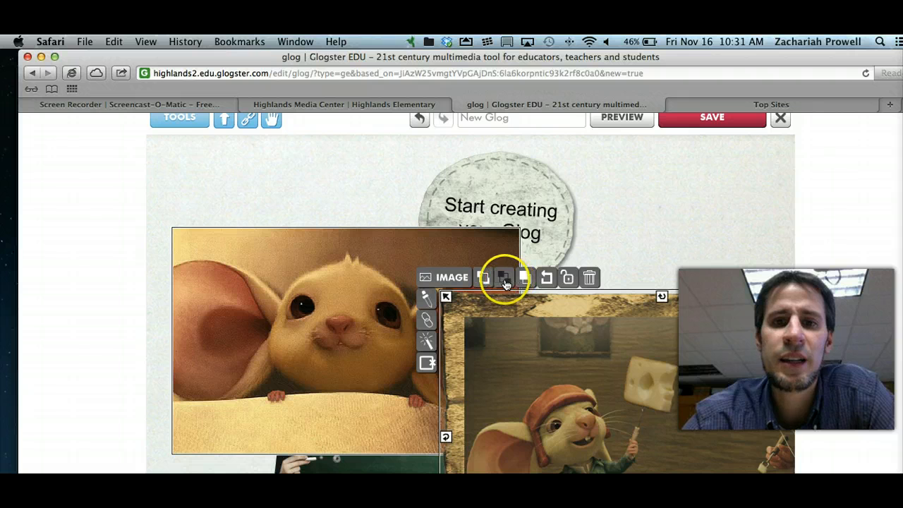
click(504, 281)
click(580, 372)
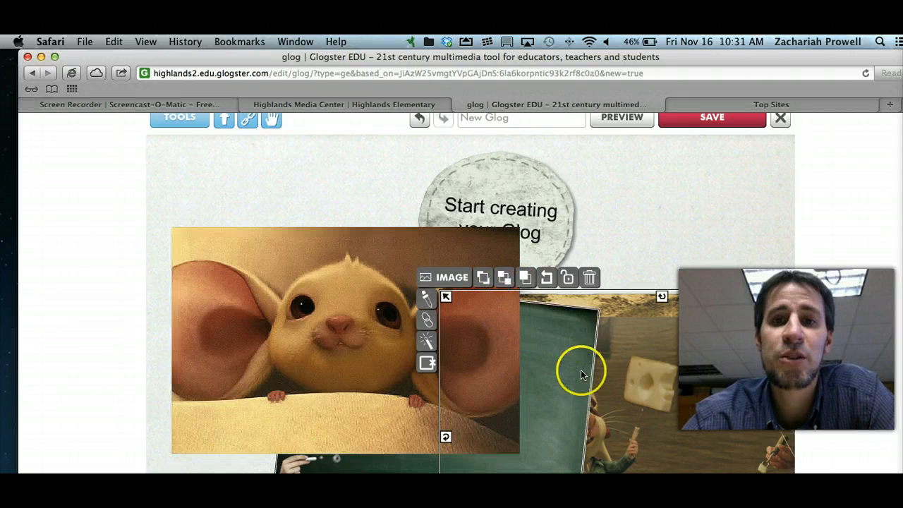
Move the framed mouse and rat picture slightly up and right, and delete the school chalkboard image from the glog
drag(553, 373, 590, 318)
mouse_move(445, 476)
mouse_down()
mouse_move(431, 444)
mouse_move(438, 507)
mouse_move(452, 484)
mouse_move(441, 492)
mouse_up()
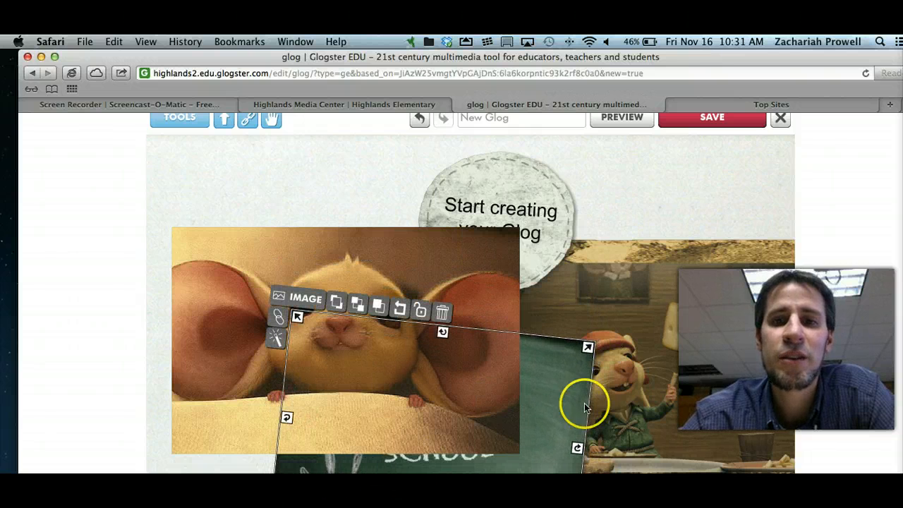
click(645, 298)
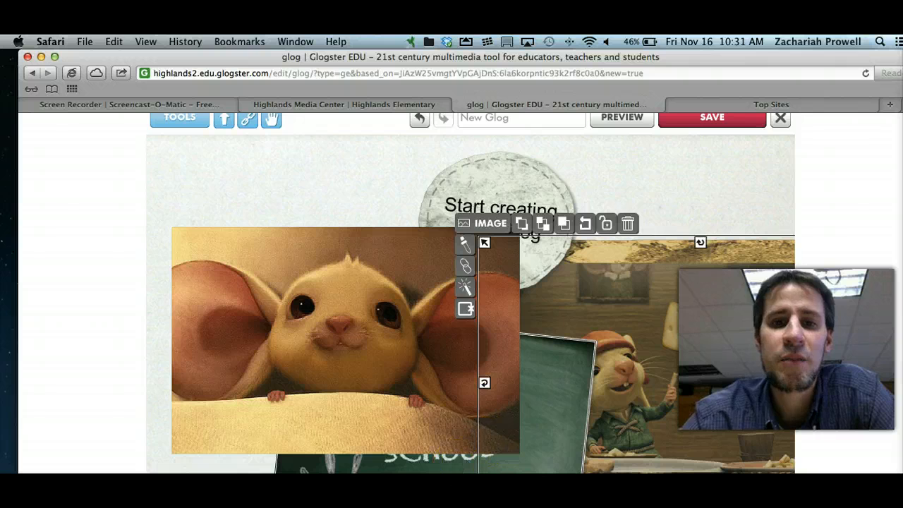
click(455, 485)
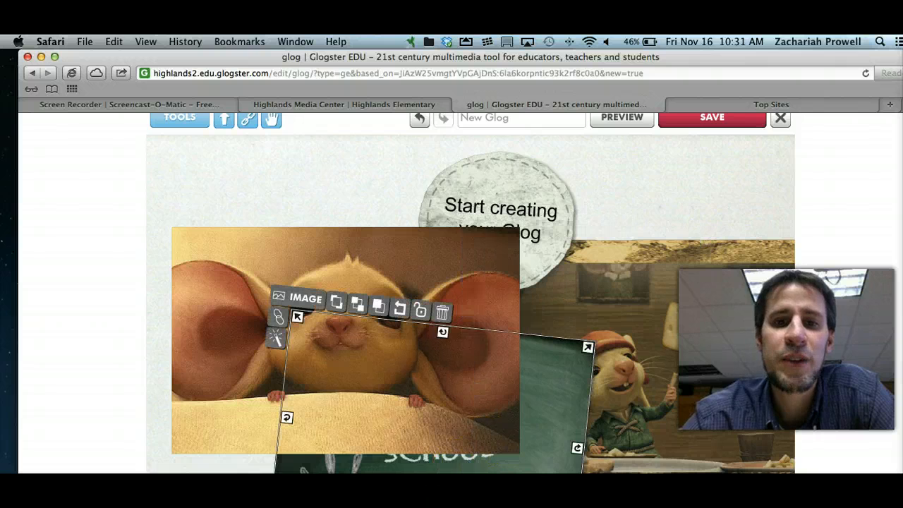
click(443, 317)
Move the framed mouse and rat picture down and left so it sits mostly below the baby mouse close-up
click(597, 329)
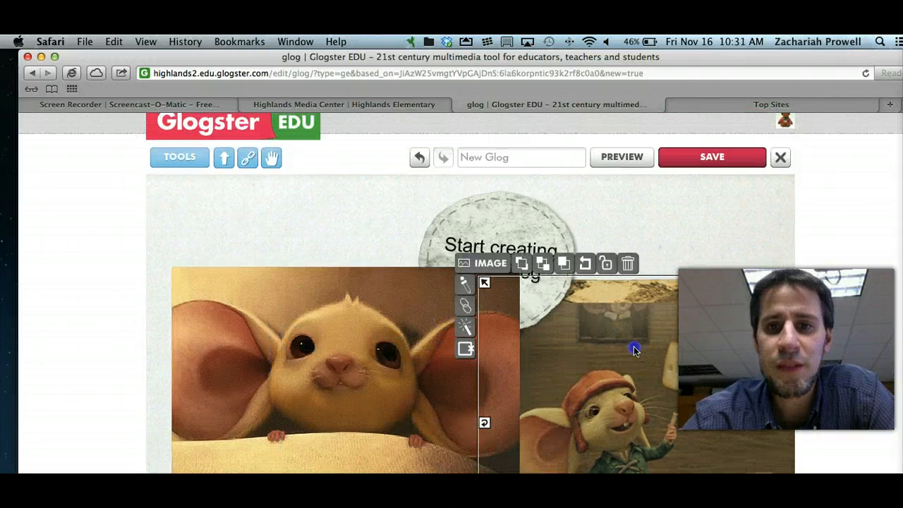
drag(635, 346, 519, 364)
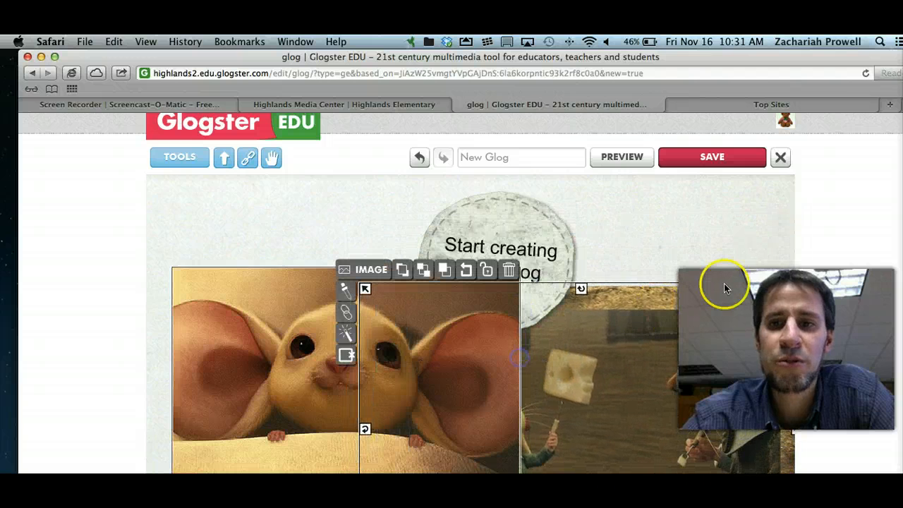
scroll(723, 282, down, 3)
drag(703, 237, 649, 355)
scroll(650, 359, down, 4)
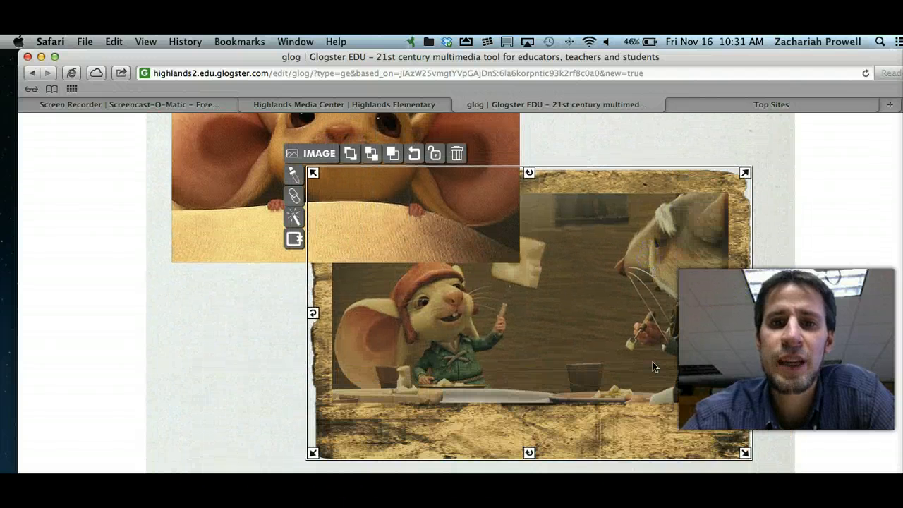
drag(639, 281, 625, 326)
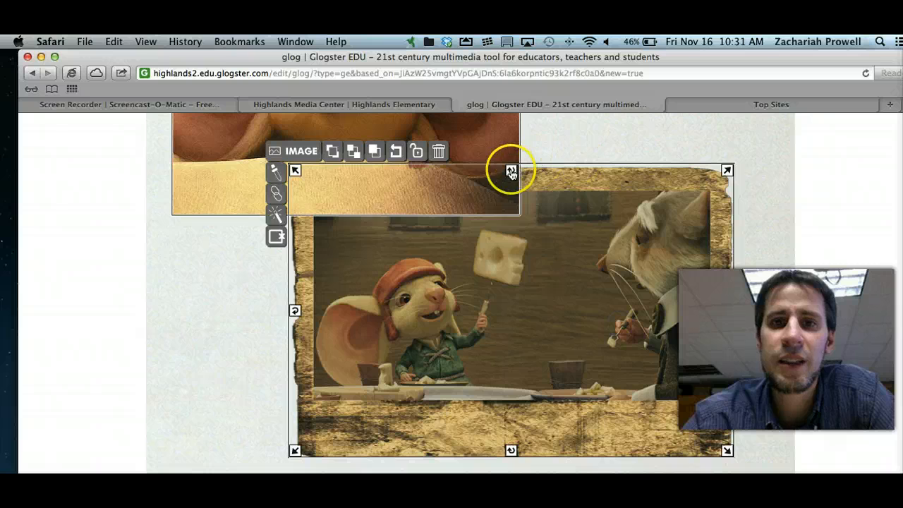
Rotate the framed mouse and rat picture slightly clockwise and shrink it a little
drag(510, 169, 533, 186)
drag(747, 208, 695, 282)
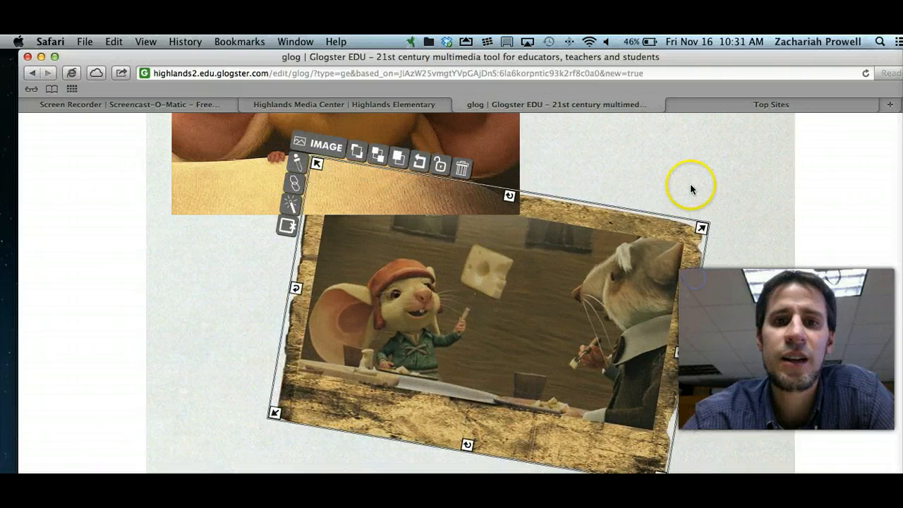
Open the color settings for the framed mouse and rat picture, and close them without choosing a color
scroll(689, 185, up, 5)
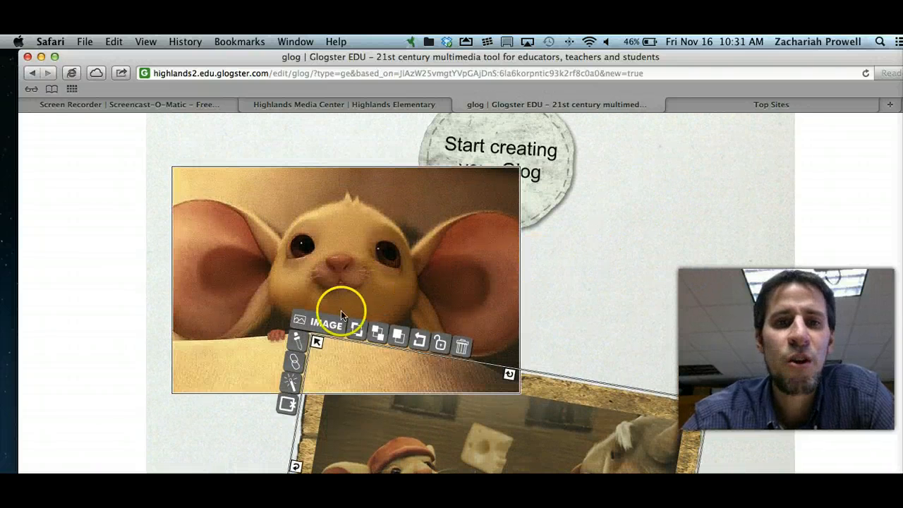
click(297, 344)
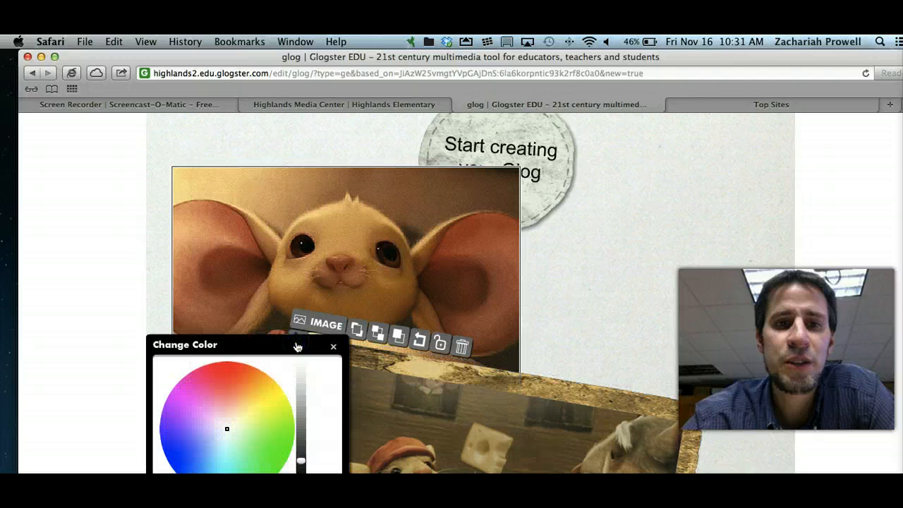
click(385, 360)
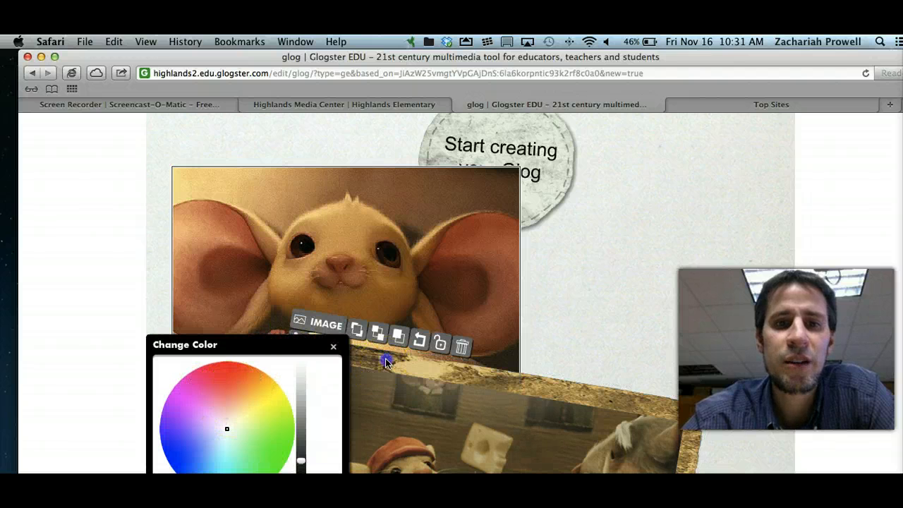
click(332, 347)
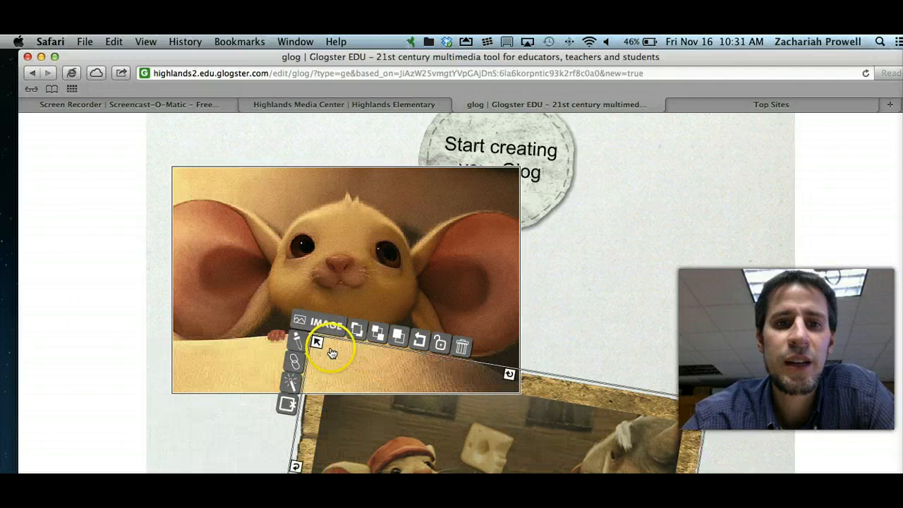
Open the link settings of the framed mouse and rat picture, and close them without adding a URL
click(294, 365)
click(240, 393)
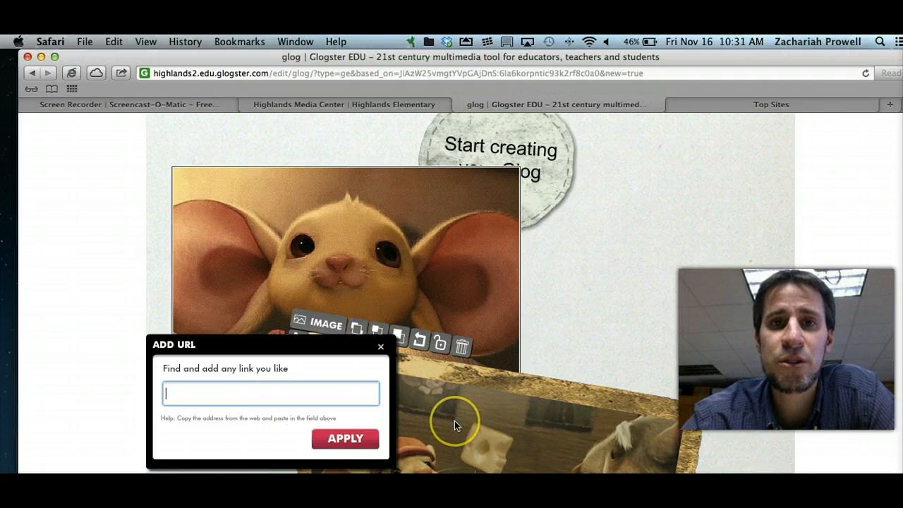
click(380, 346)
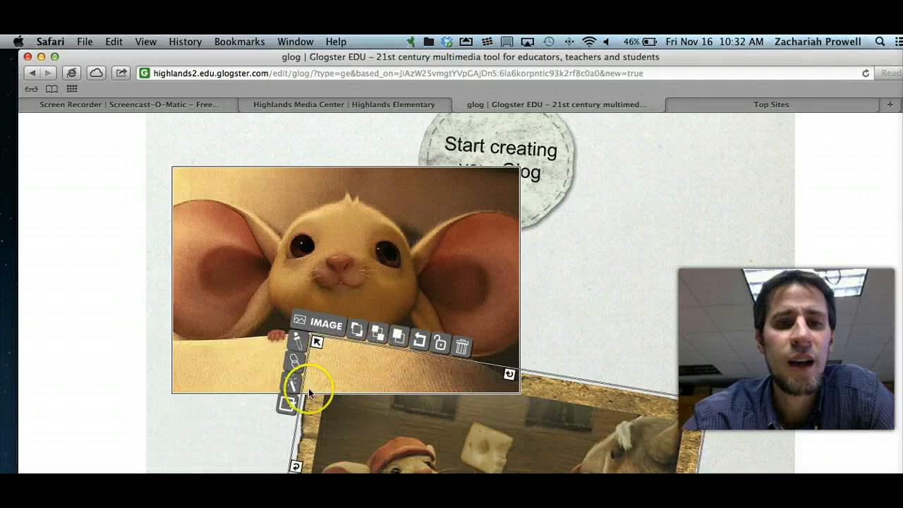
Remove the worn brown frame from the mouse and rat picture, and check its effect options
scroll(356, 394, down, 3)
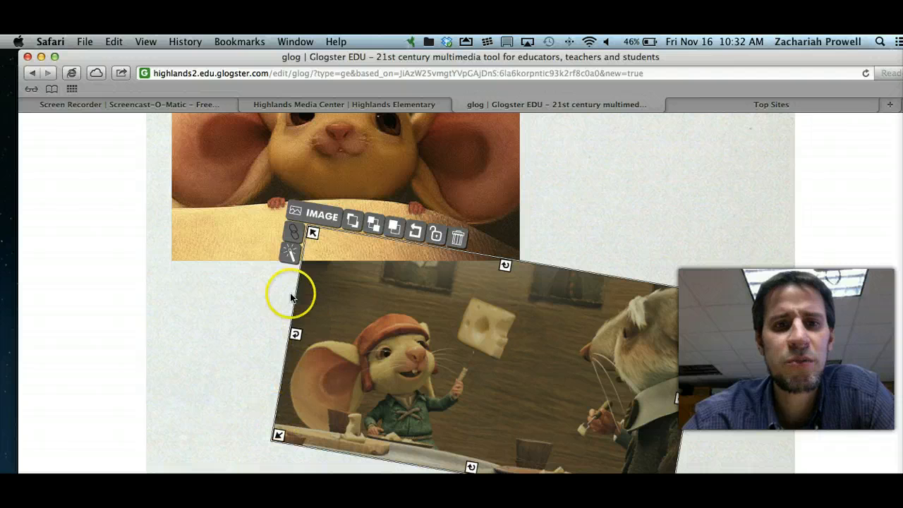
click(278, 274)
click(321, 297)
click(299, 259)
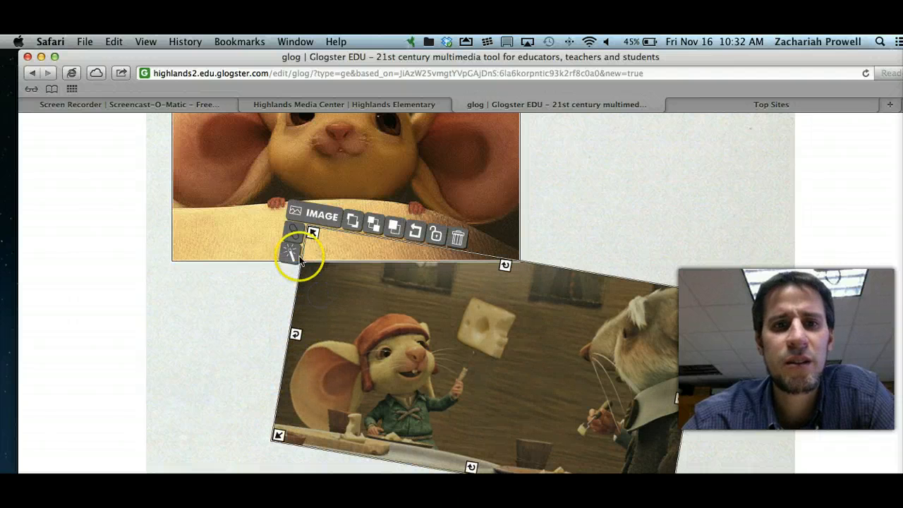
click(332, 236)
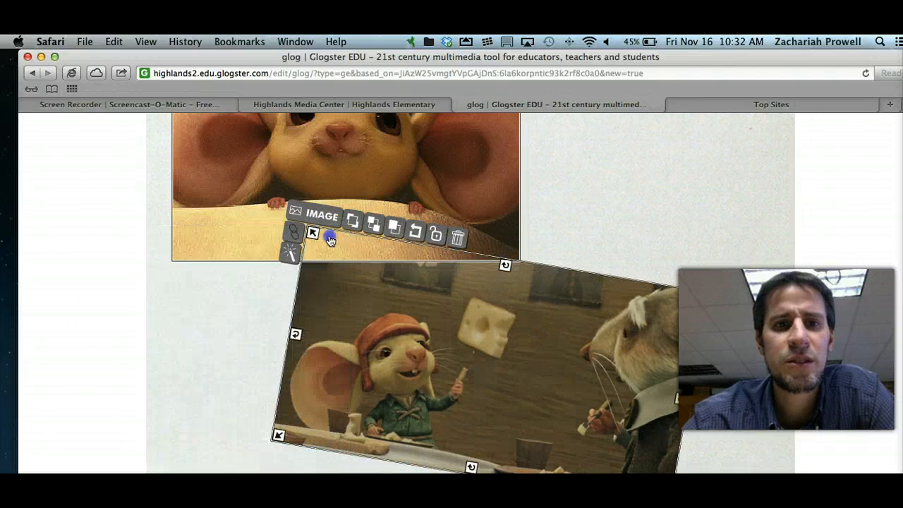
Tilt the baby mouse close-up slightly counterclockwise and nudge it upward on the page
click(410, 201)
scroll(406, 212, up, 3)
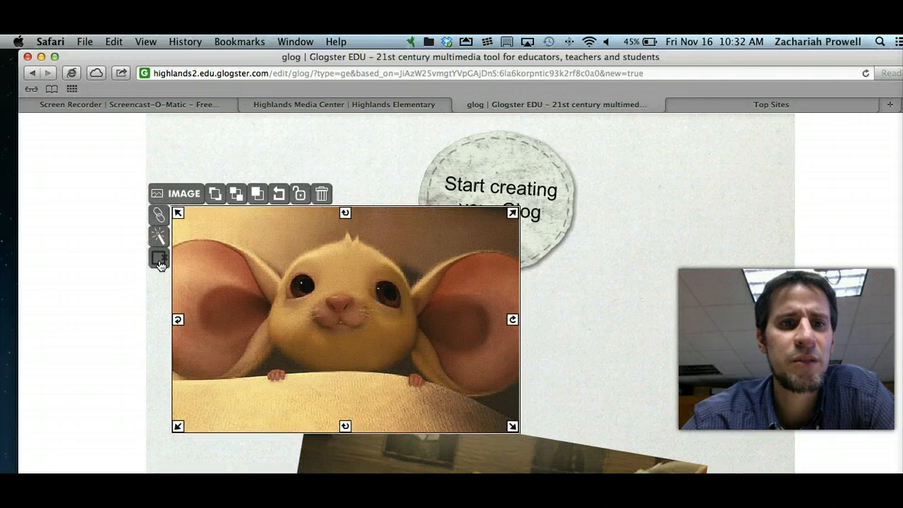
drag(179, 321, 238, 334)
drag(302, 355, 306, 330)
click(697, 390)
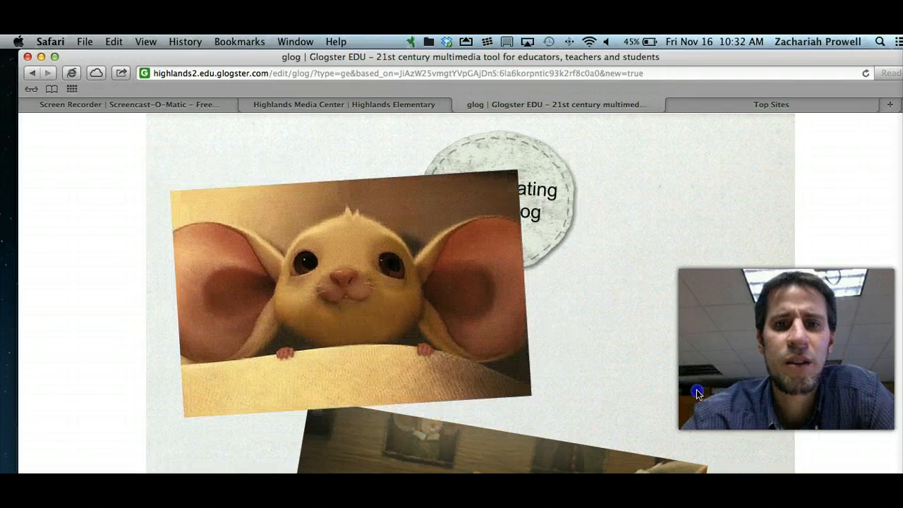
drag(485, 376, 488, 375)
click(165, 225)
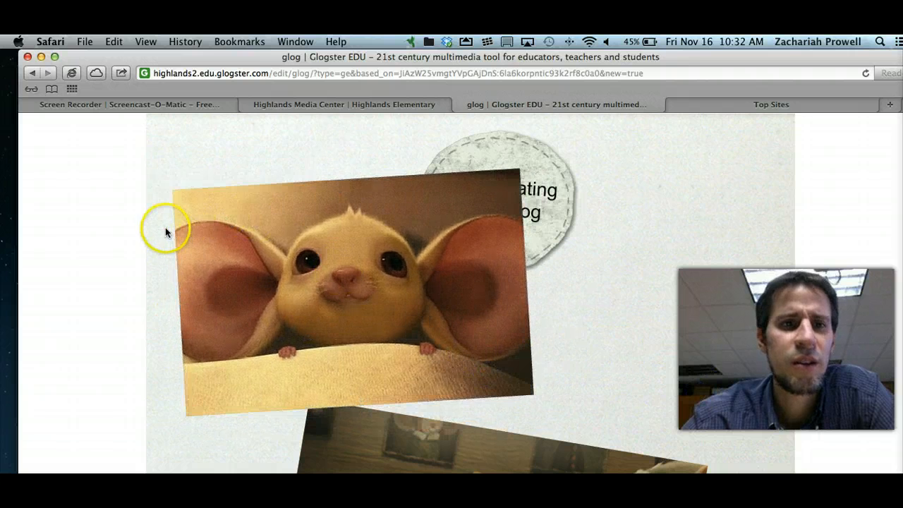
Check the effect options of the baby mouse close-up without applying one, and deselect the picture
click(365, 278)
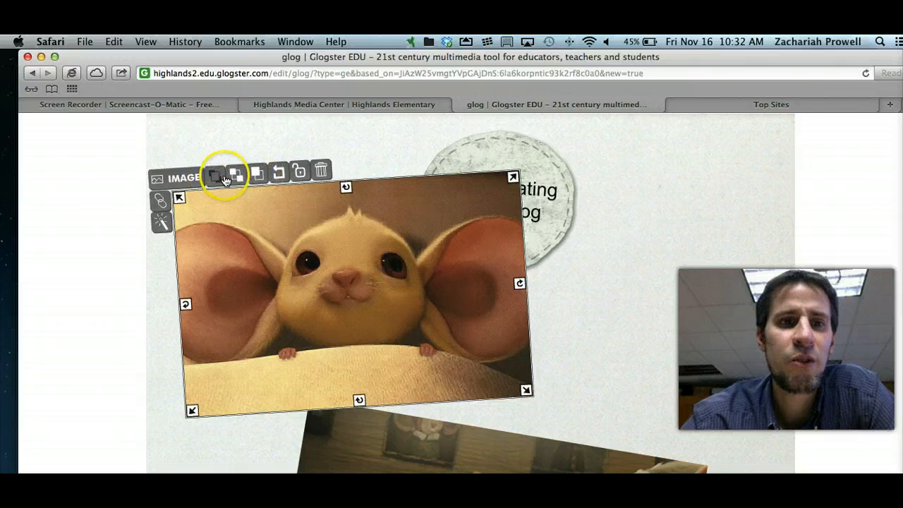
click(162, 224)
click(733, 185)
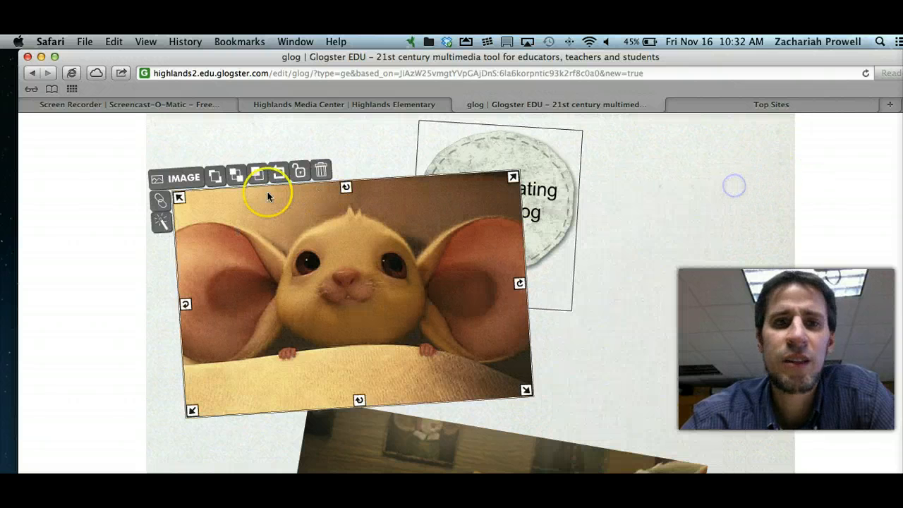
click(703, 307)
click(293, 476)
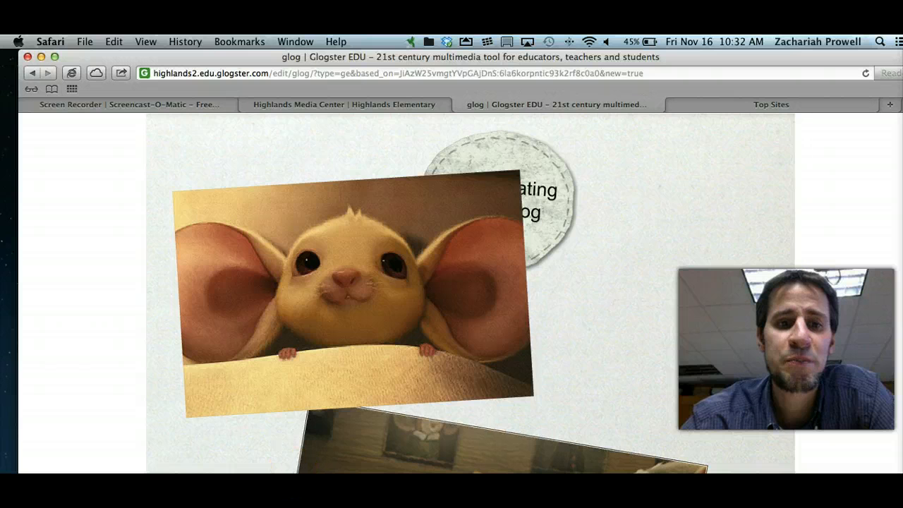